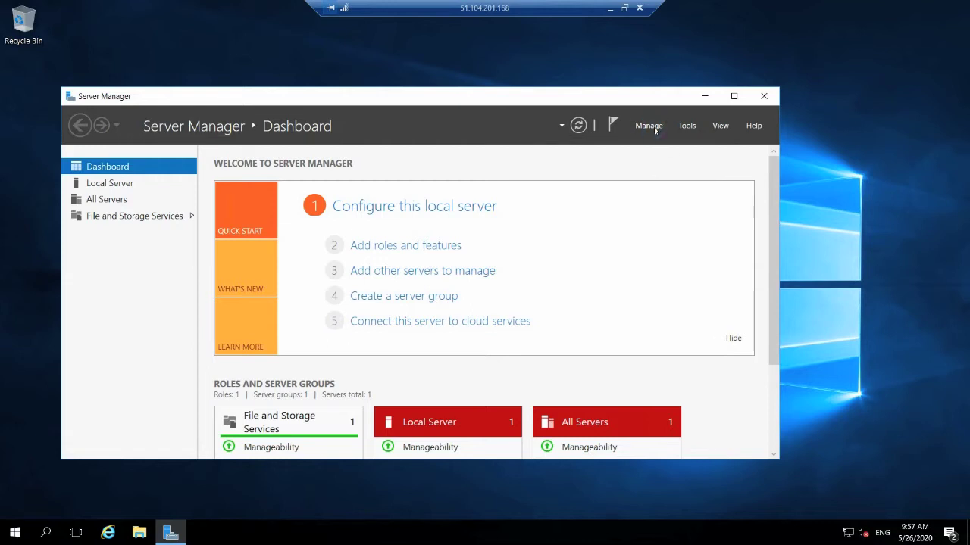
Step: Start a role-based installation on server AJ-DC1 and select the Active Directory Domain Services role with its required features
left_click(374, 246)
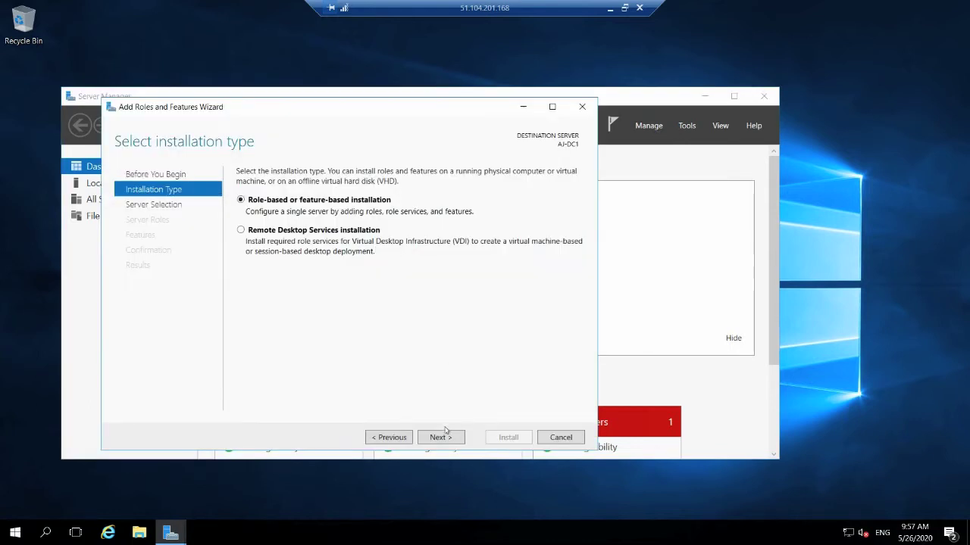
left_click(448, 439)
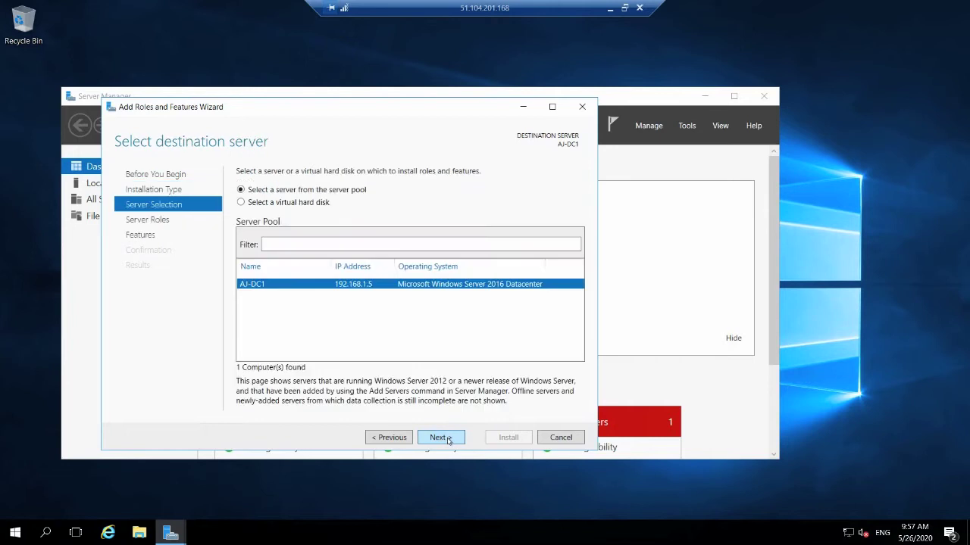
left_click(440, 442)
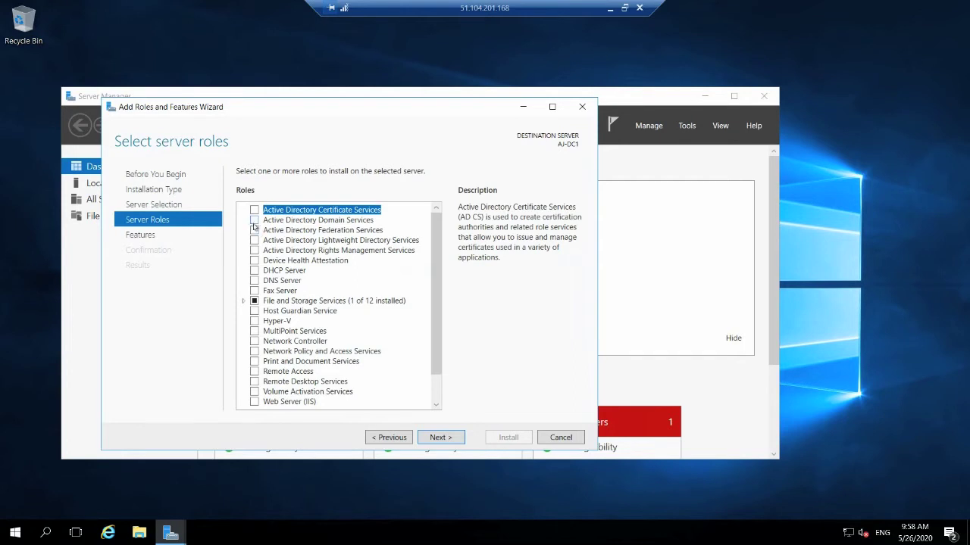
left_click(254, 220)
left_click(381, 388)
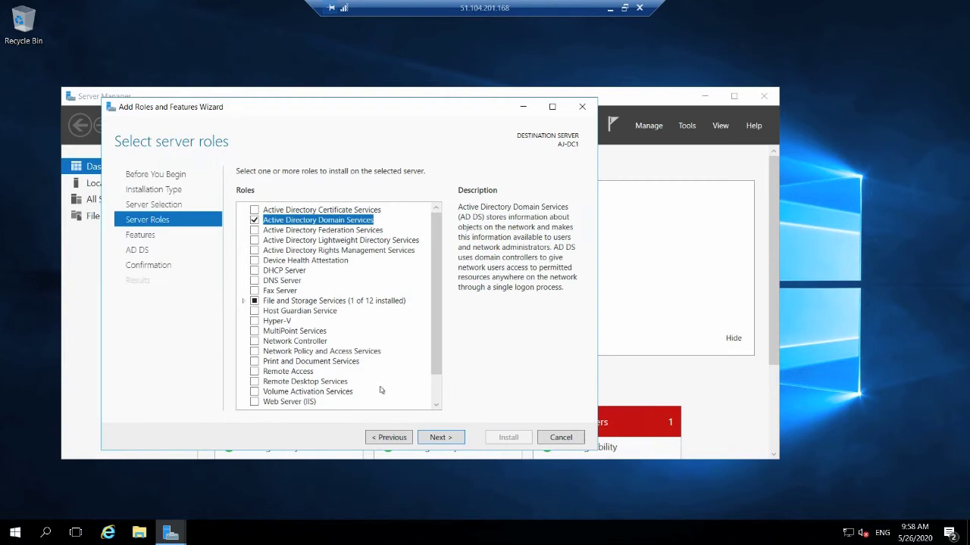
Step: Install the selected AD DS role with the default features and close the wizard once the installation finishes
left_click(450, 438)
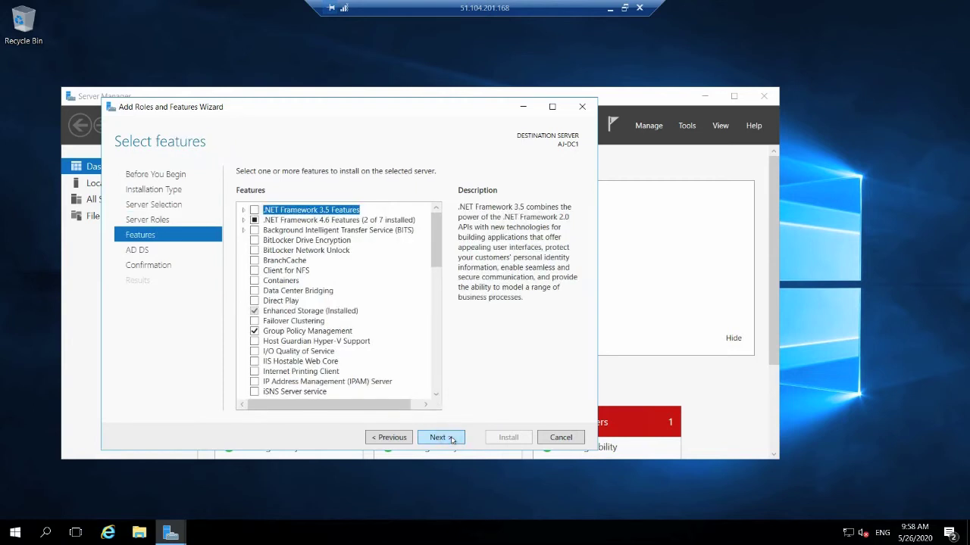
left_click(451, 439)
left_click(452, 439)
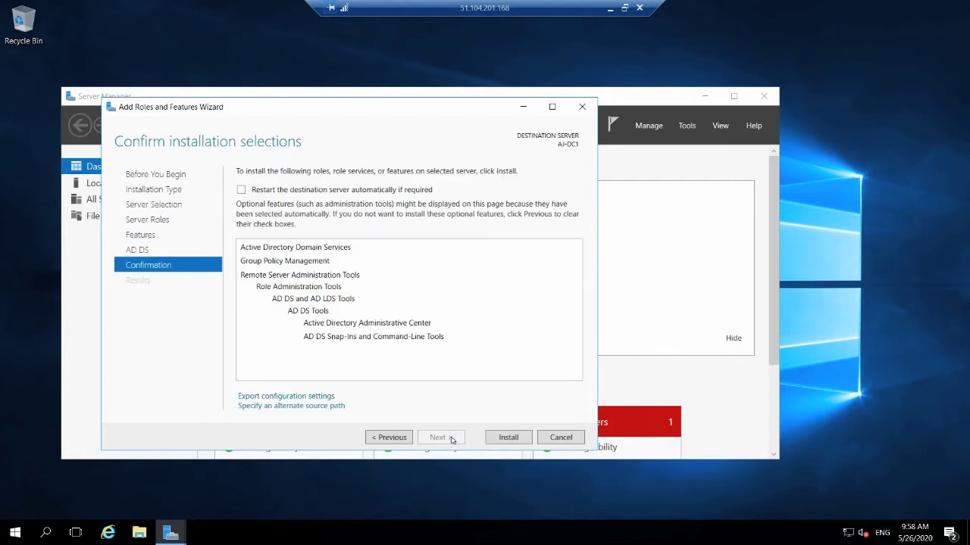
left_click(504, 440)
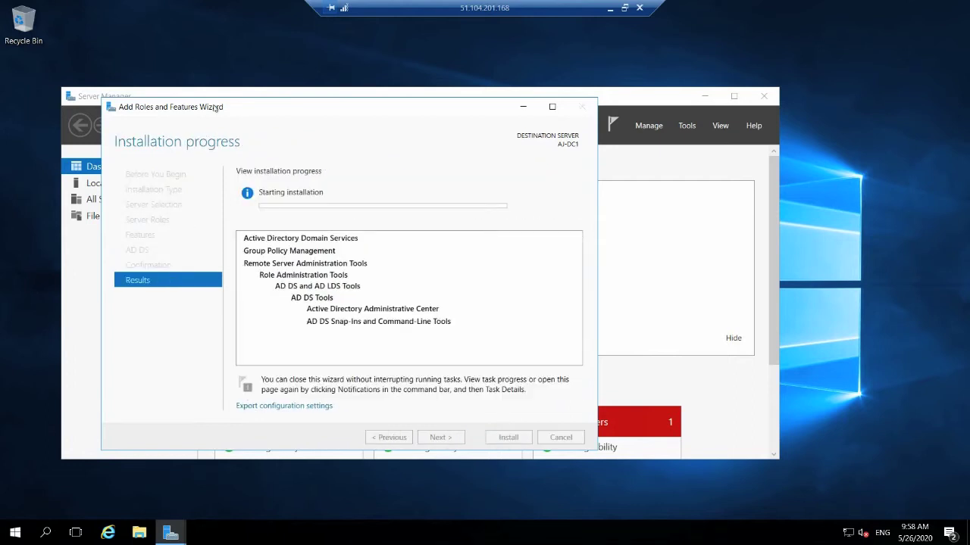
left_click_drag(216, 109, 213, 62)
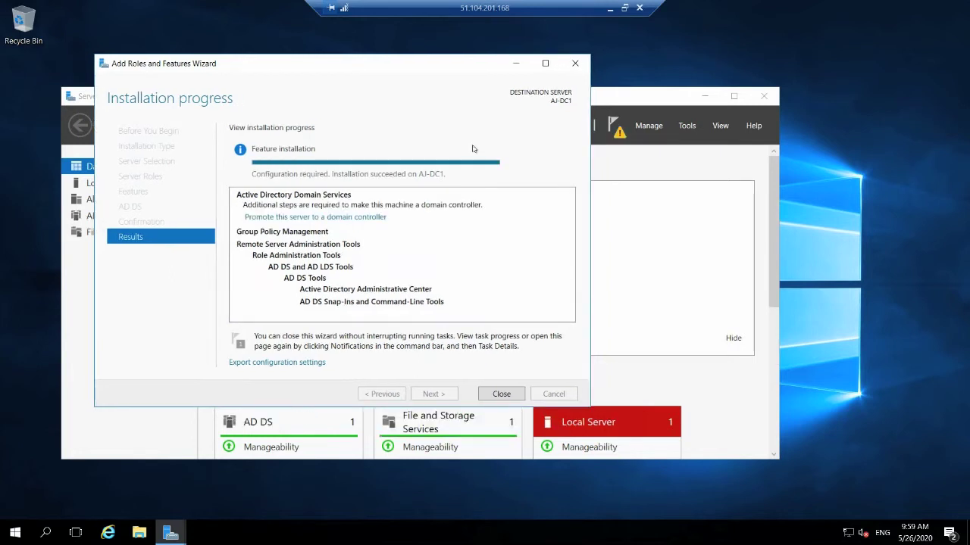
left_click(576, 66)
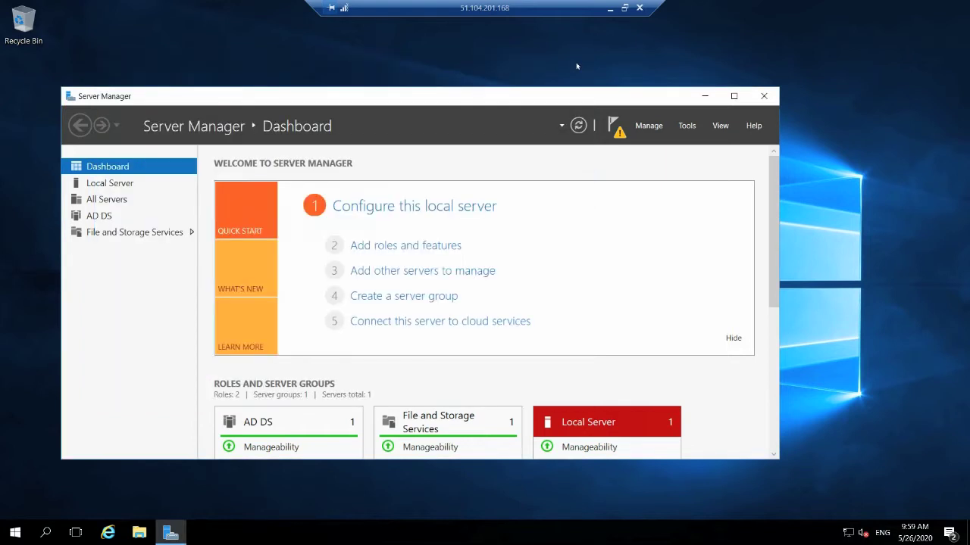
Step: Start promoting the server to a domain controller, adding a new forest with the root domain name mitel.com
left_click(613, 126)
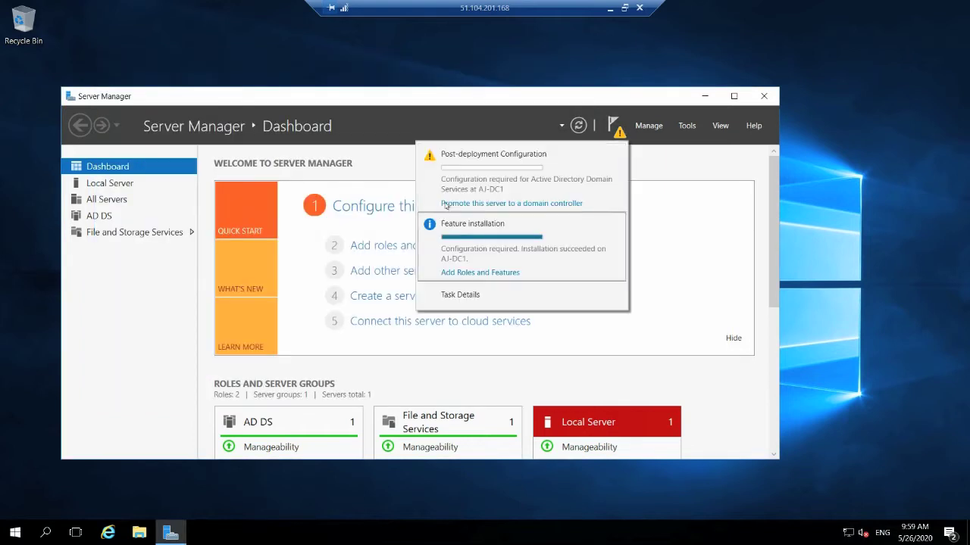
left_click(475, 204)
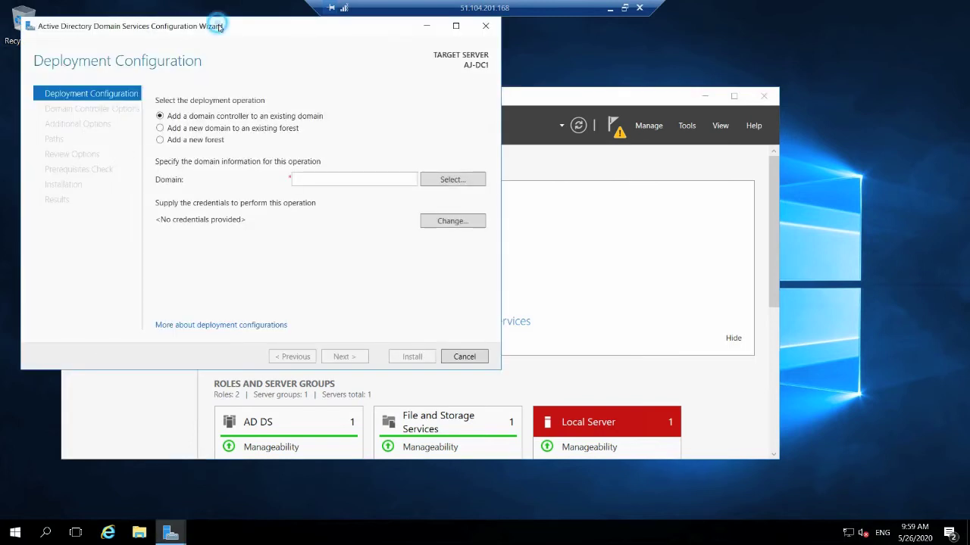
left_click_drag(219, 27, 324, 110)
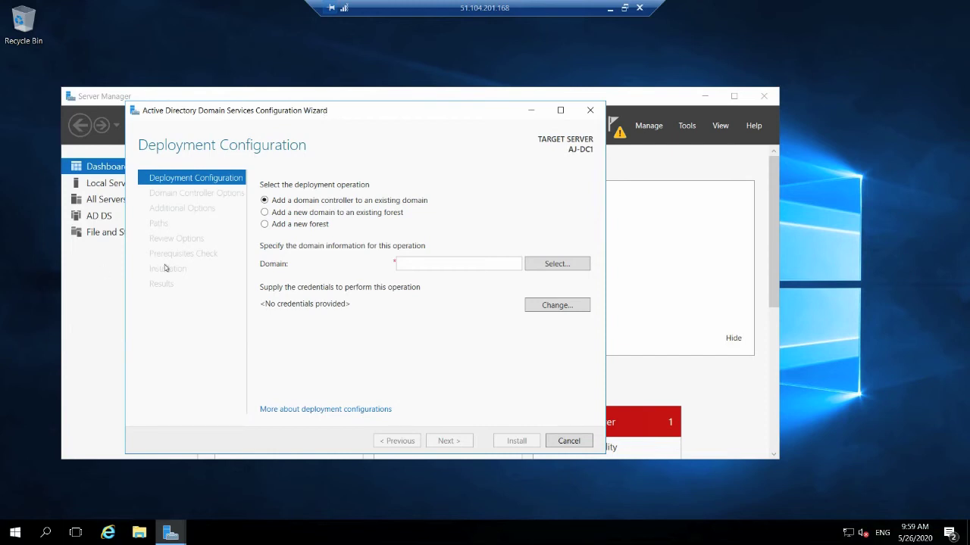
left_click(273, 229)
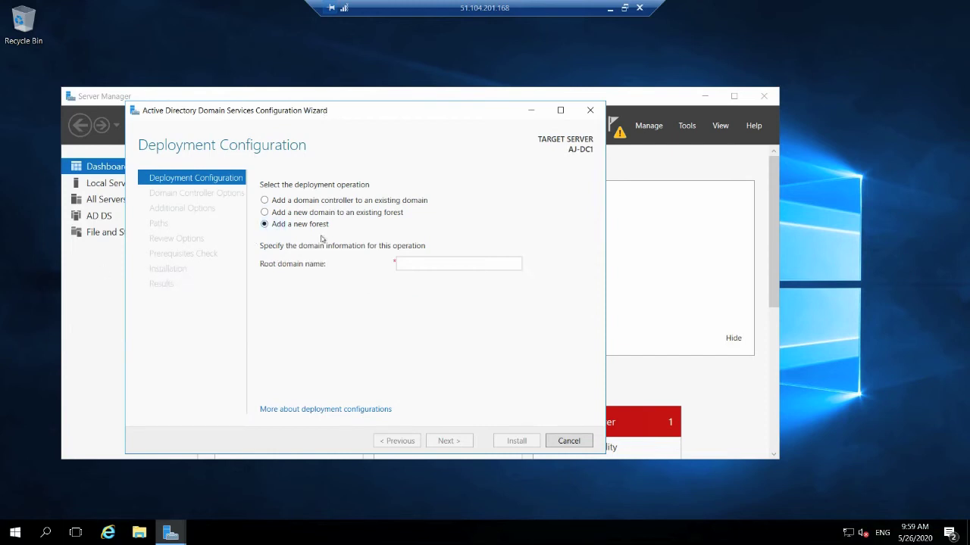
left_click(441, 265)
type("mitel.com")
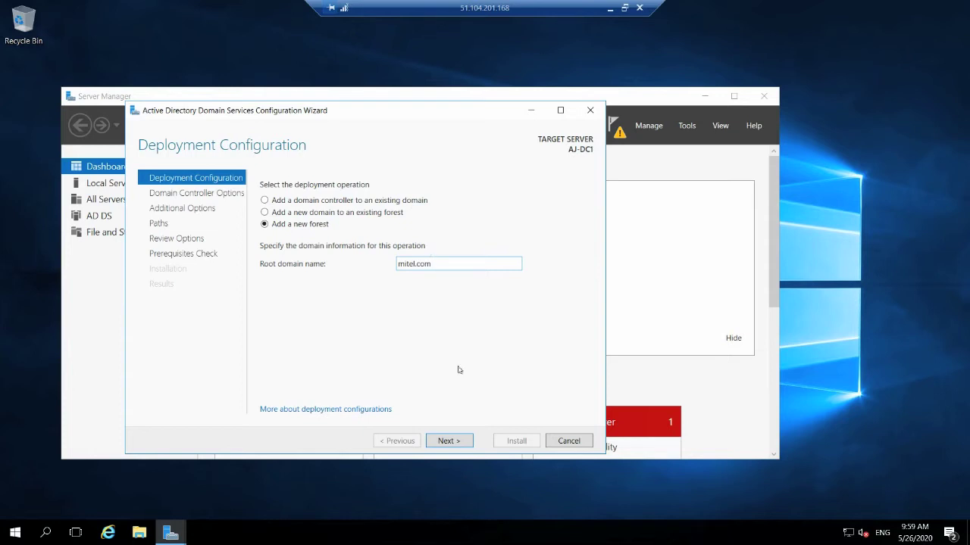
left_click(458, 439)
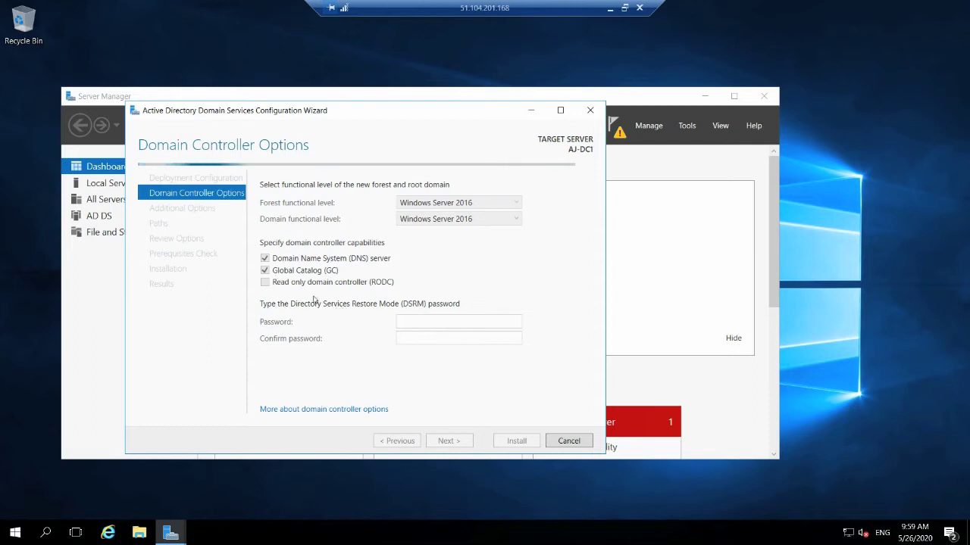
Step: Enter and confirm the Directory Services Restore Mode password, keeping the default domain controller options
type("•••••••")
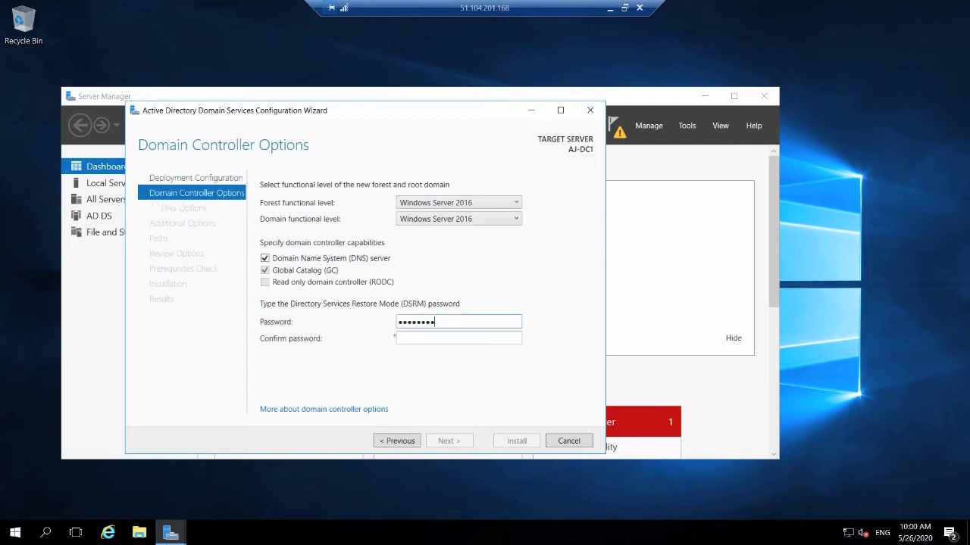
left_click(479, 341)
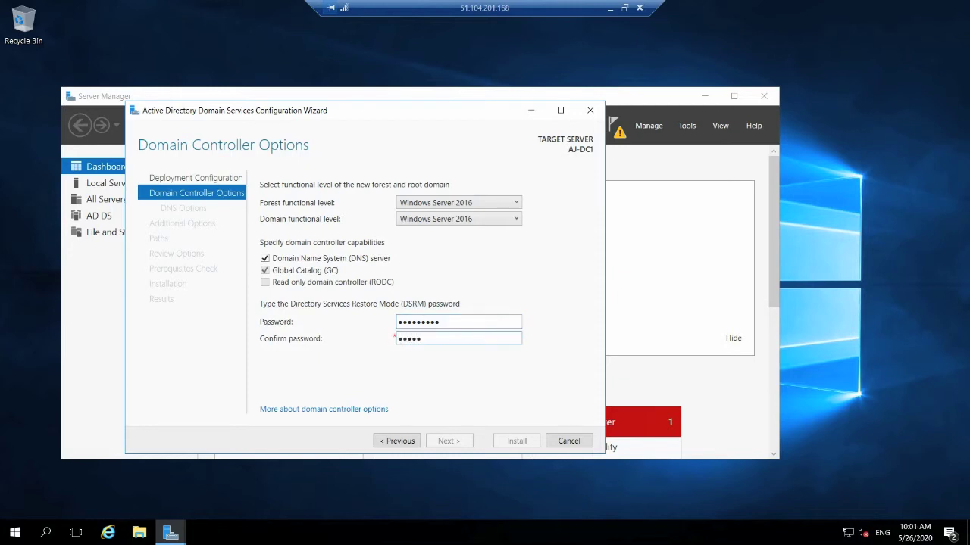
type("•••••••••")
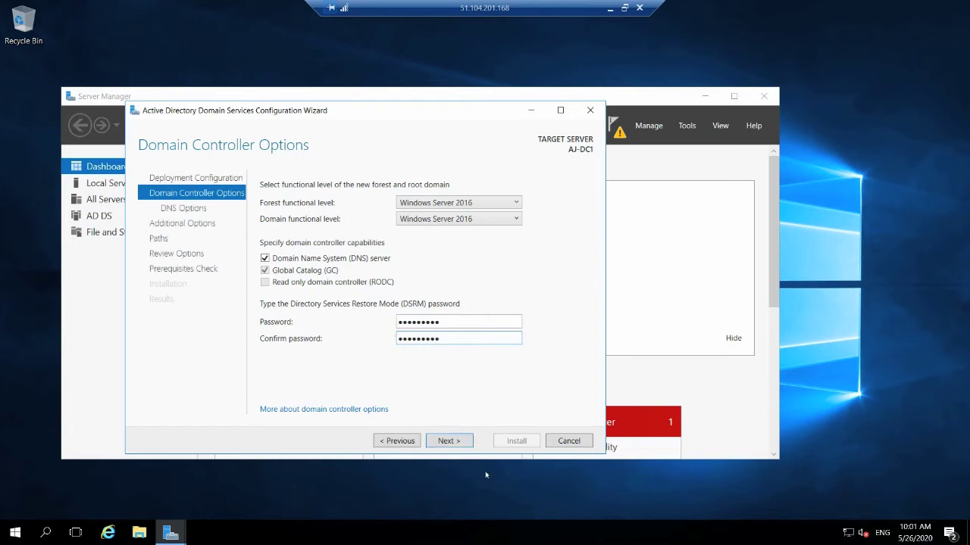
left_click(446, 442)
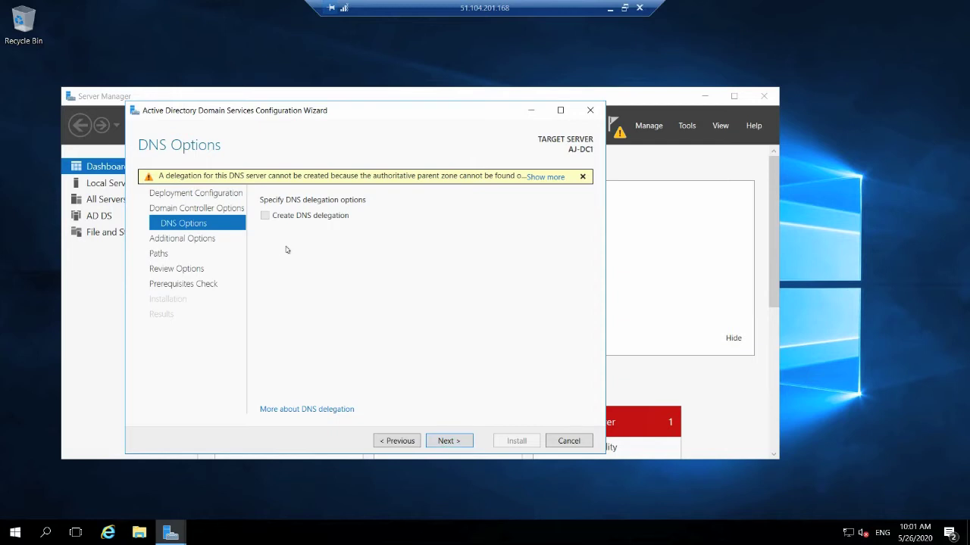
Step: Accept the default DNS options, NetBIOS domain name, folder paths and review options to run the prerequisites check
left_click(456, 438)
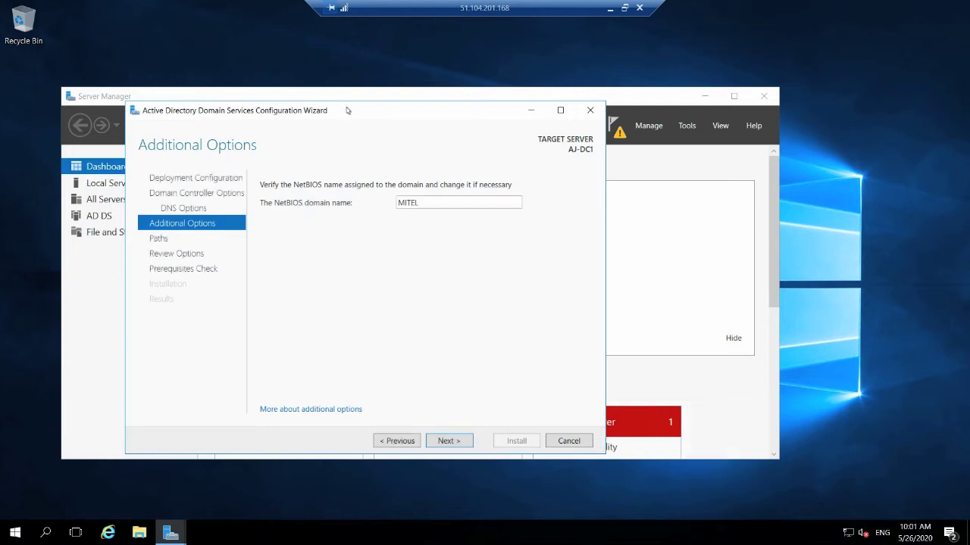
left_click(446, 439)
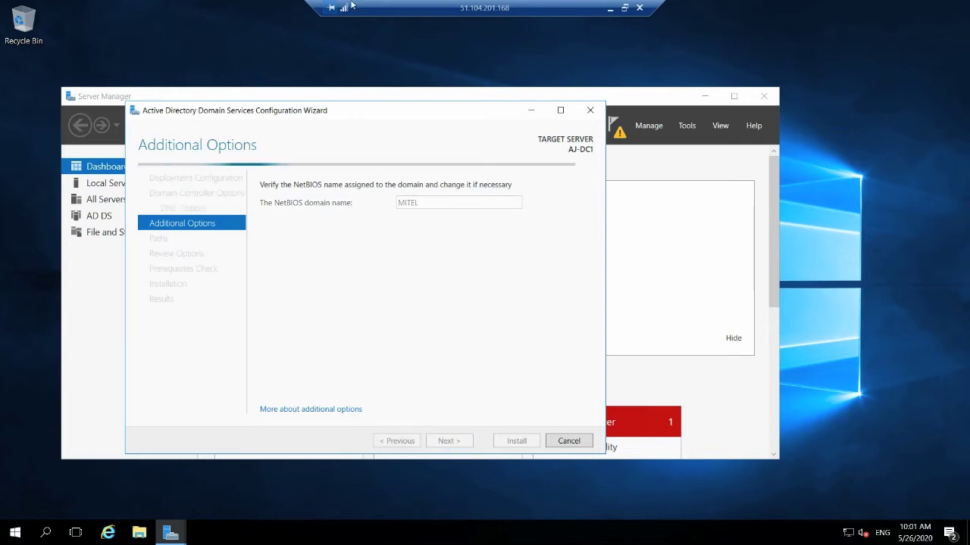
left_click_drag(382, 110, 514, 125)
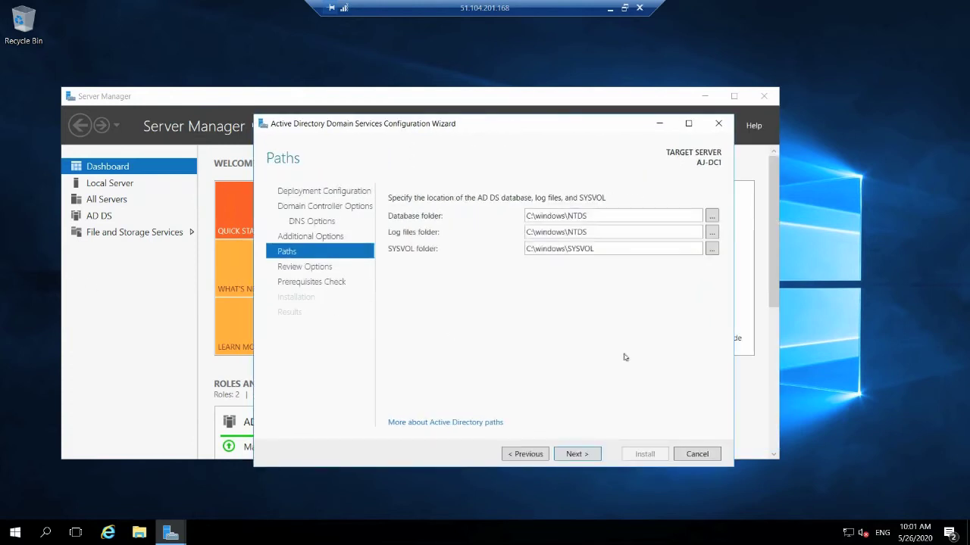
left_click(578, 456)
left_click(579, 459)
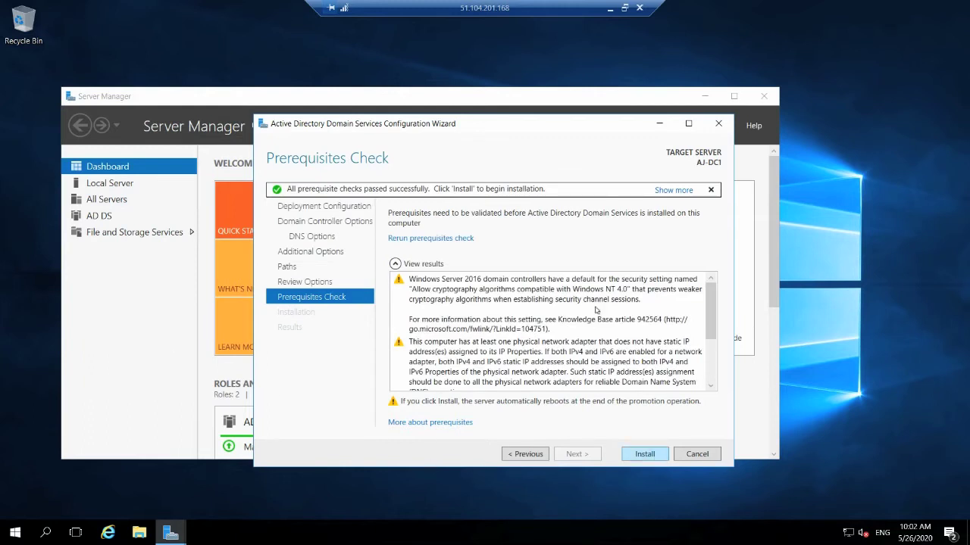
Step: Review the prerequisite results, install the domain controller configuration and dismiss the restart notice
scroll(707, 344, "down", 3)
left_click(643, 457)
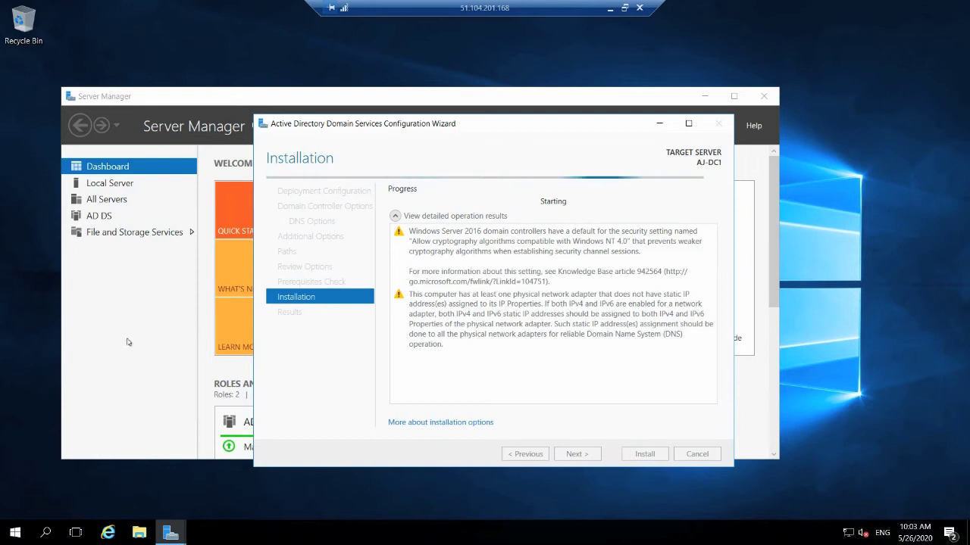
left_click_drag(583, 126, 563, 122)
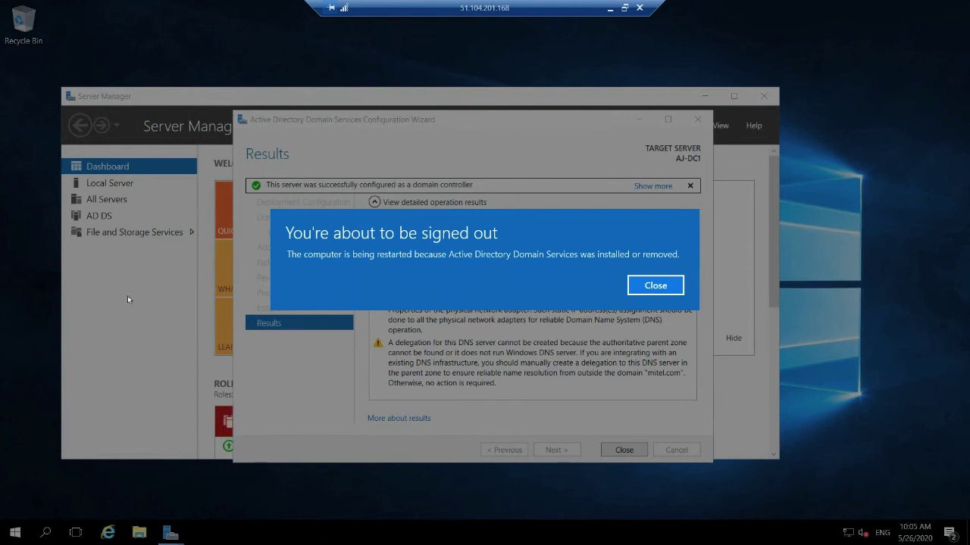
left_click(662, 291)
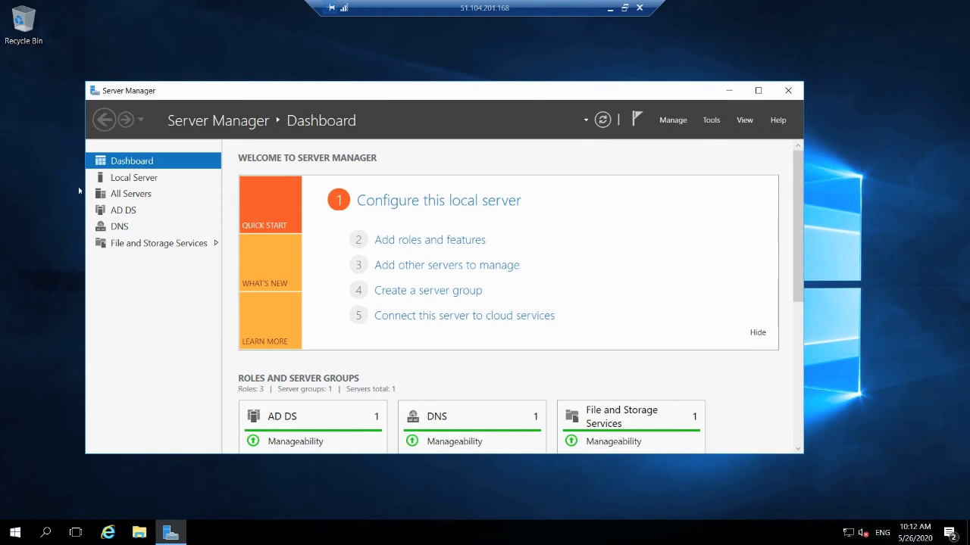
Step: Check the server's domain and status on the Local Server, All Servers and AD DS pages of Server Manager
left_click(137, 179)
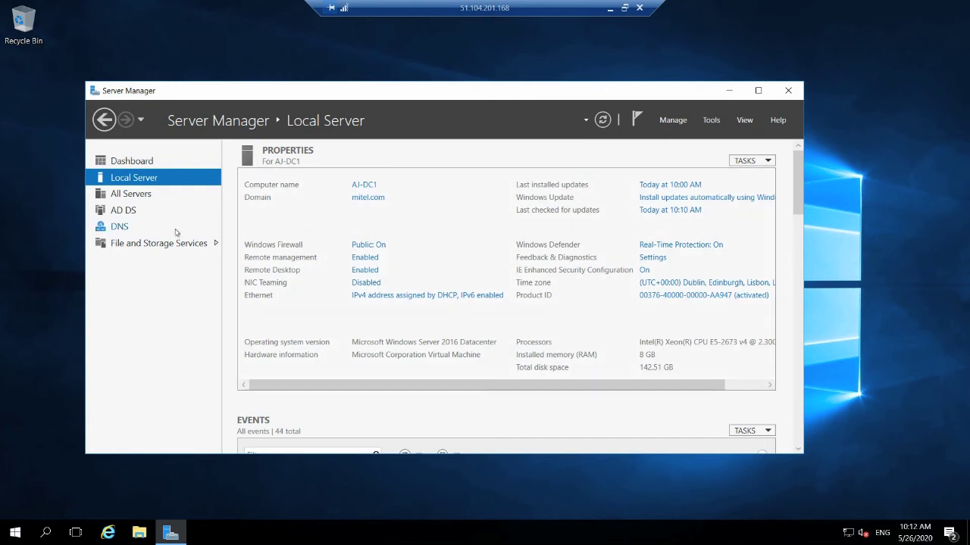
left_click(150, 160)
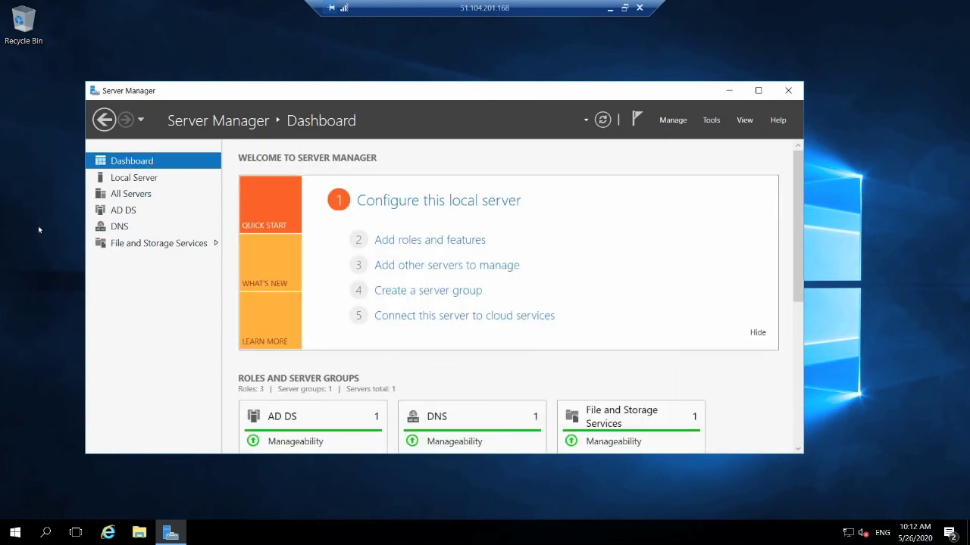
left_click(125, 195)
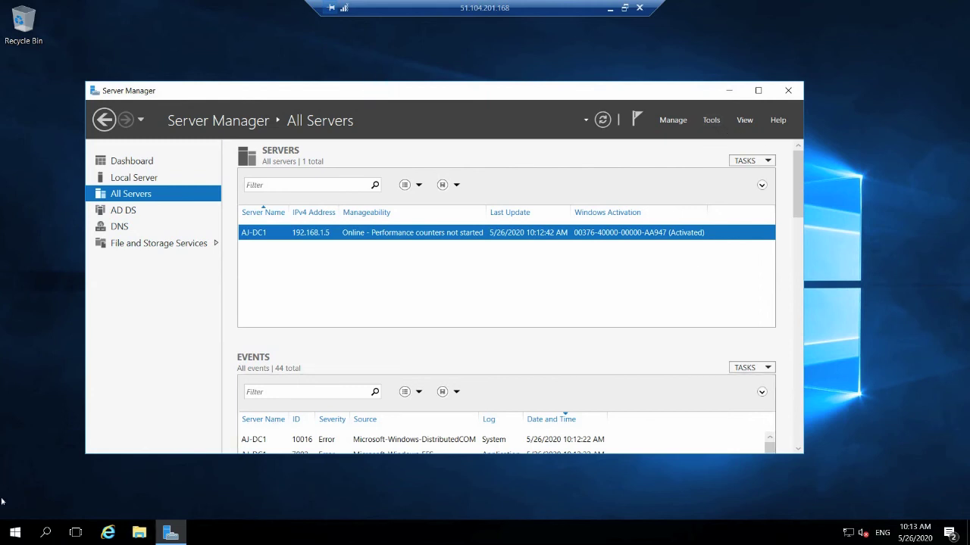
left_click_drag(129, 461, 154, 518)
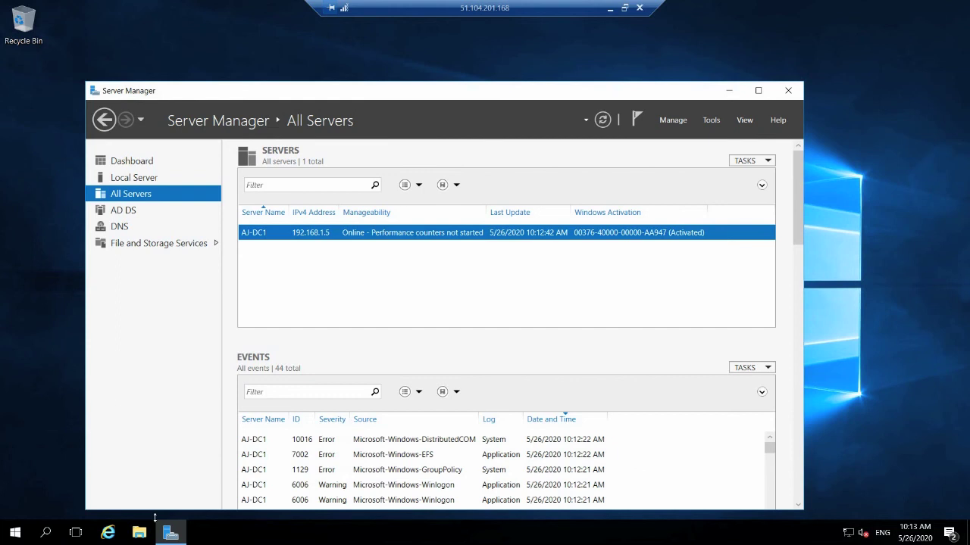
left_click(123, 211)
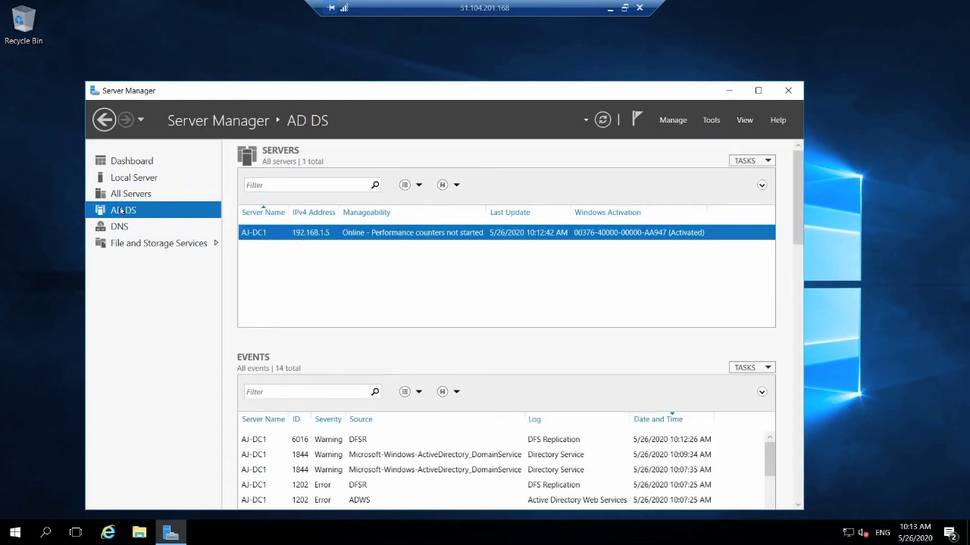
Step: Open the Active Directory Administrative Center, maximize it and show the contents of the mitel (local) domain
left_click(672, 121)
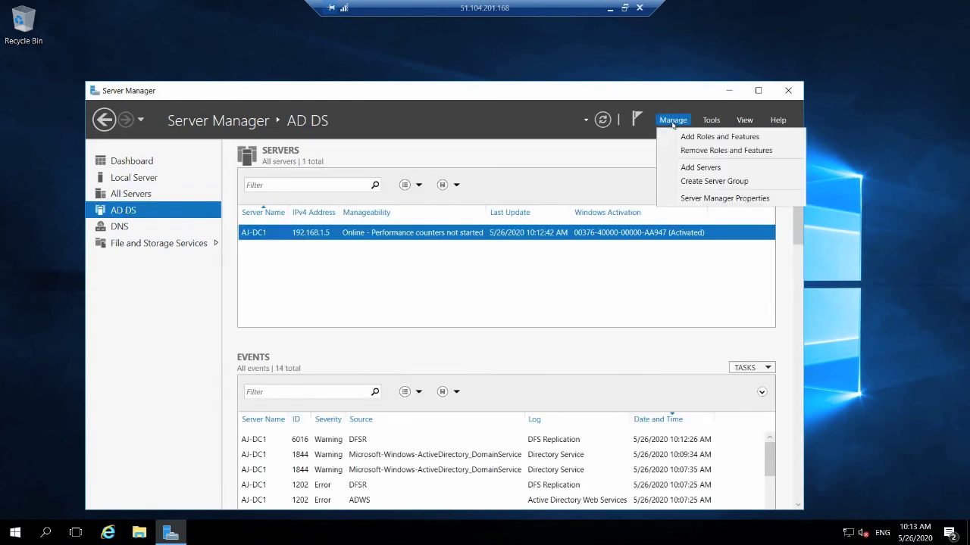
left_click(712, 120)
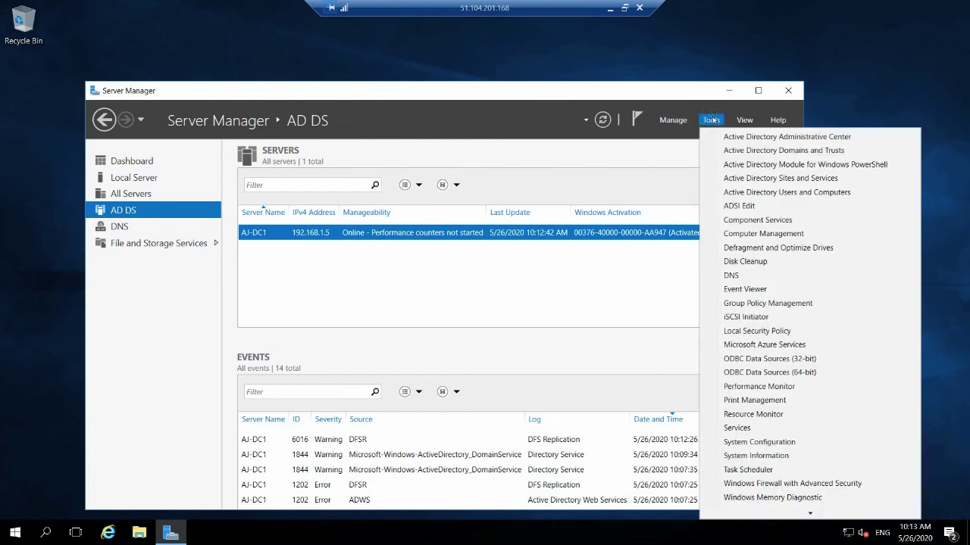
left_click(804, 136)
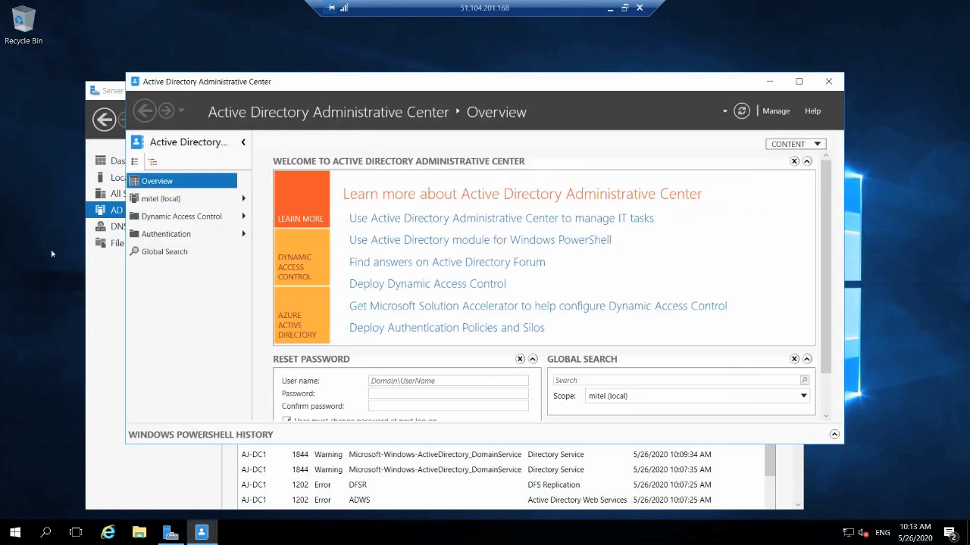
double_click(403, 84)
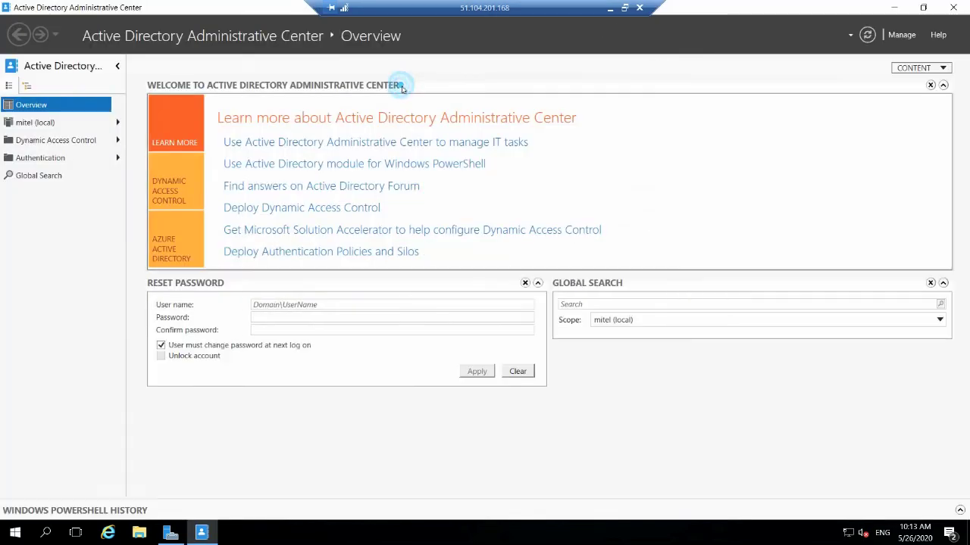
left_click(55, 125)
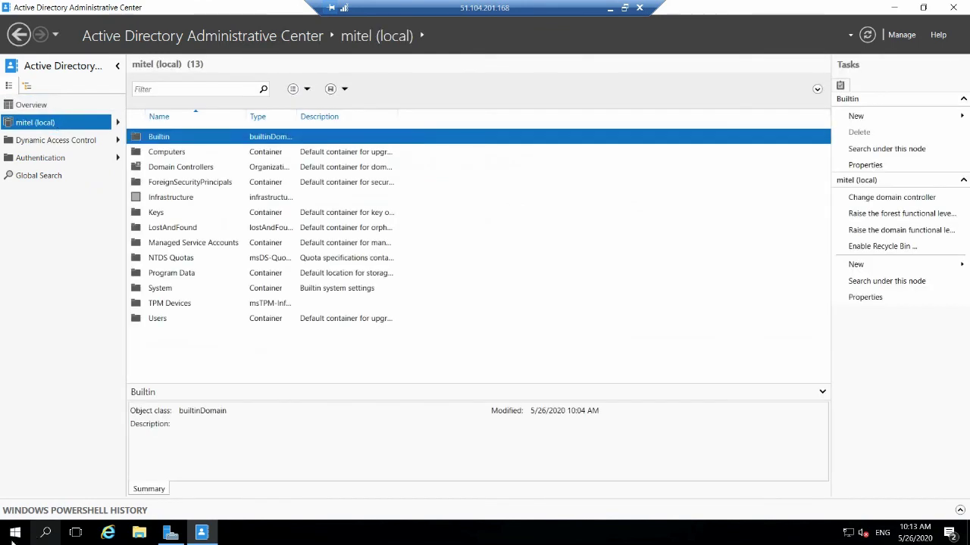
Step: Open the system properties of This PC in File Explorer and bring them into view to check the domain membership
left_click(141, 535)
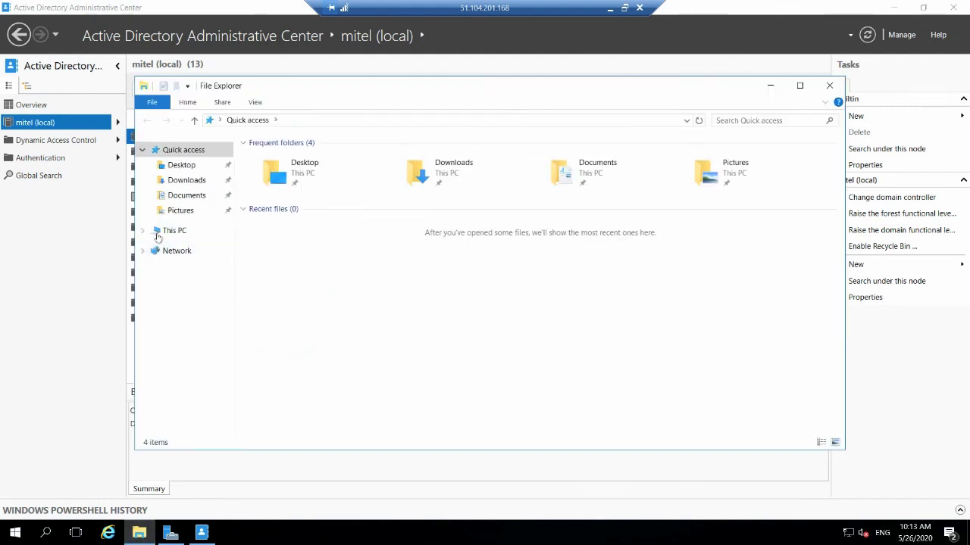
left_click(168, 231)
right_click(156, 233)
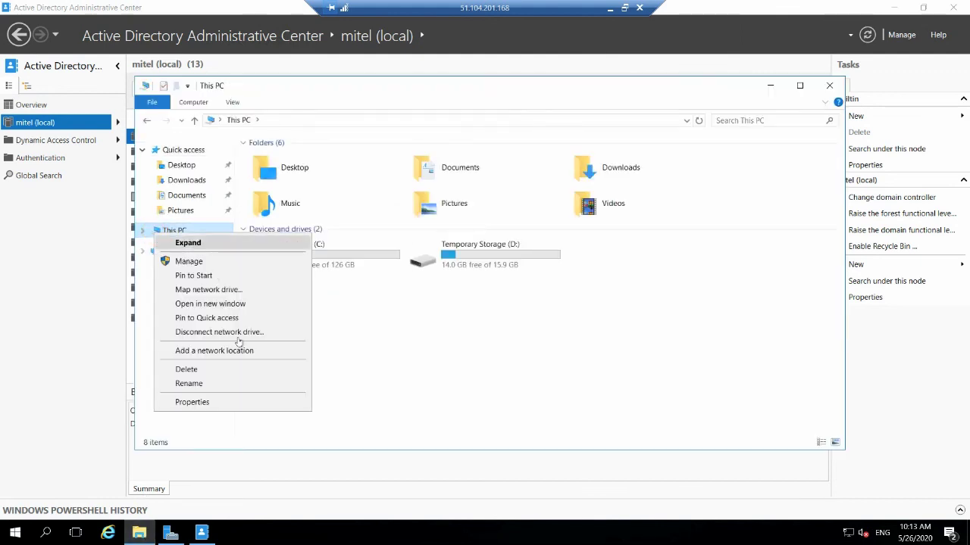
left_click(240, 402)
left_click(772, 84)
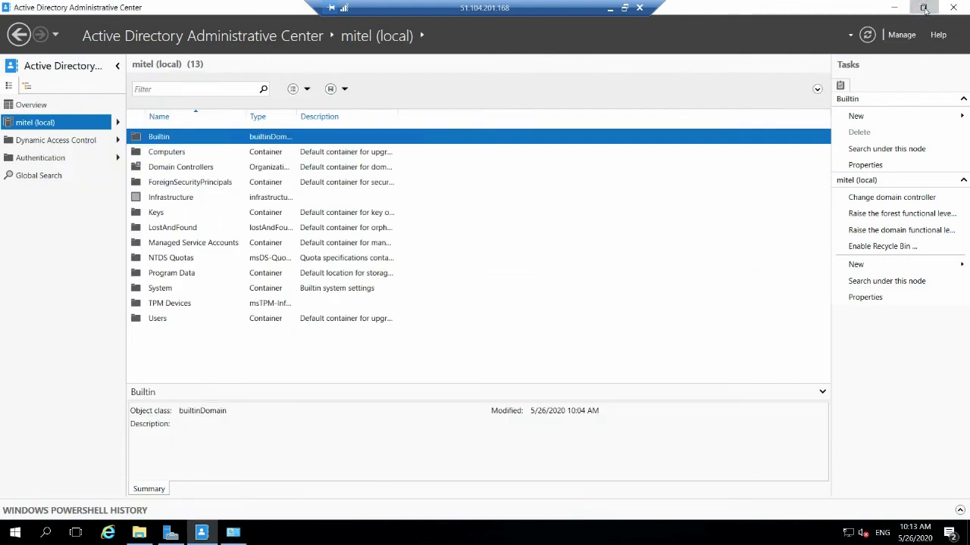
left_click(924, 8)
left_click(769, 81)
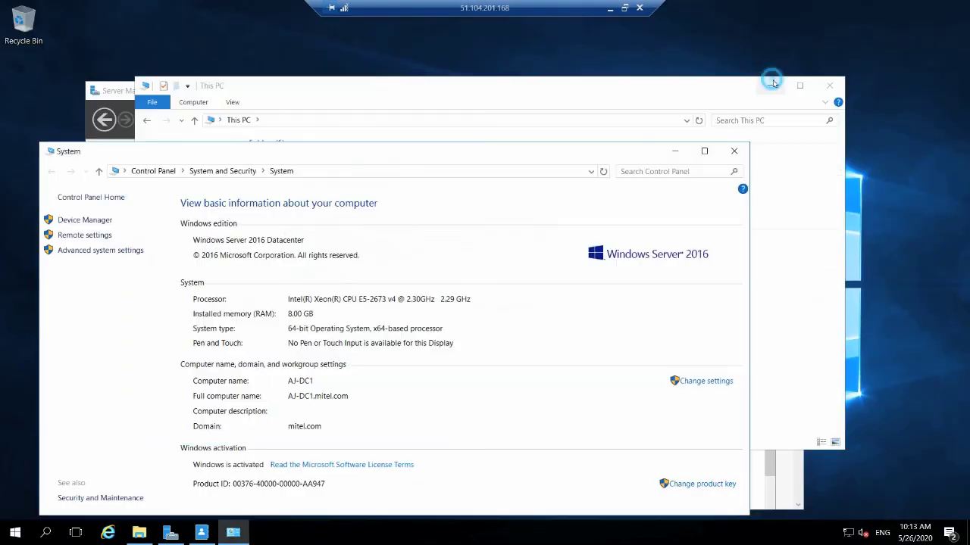